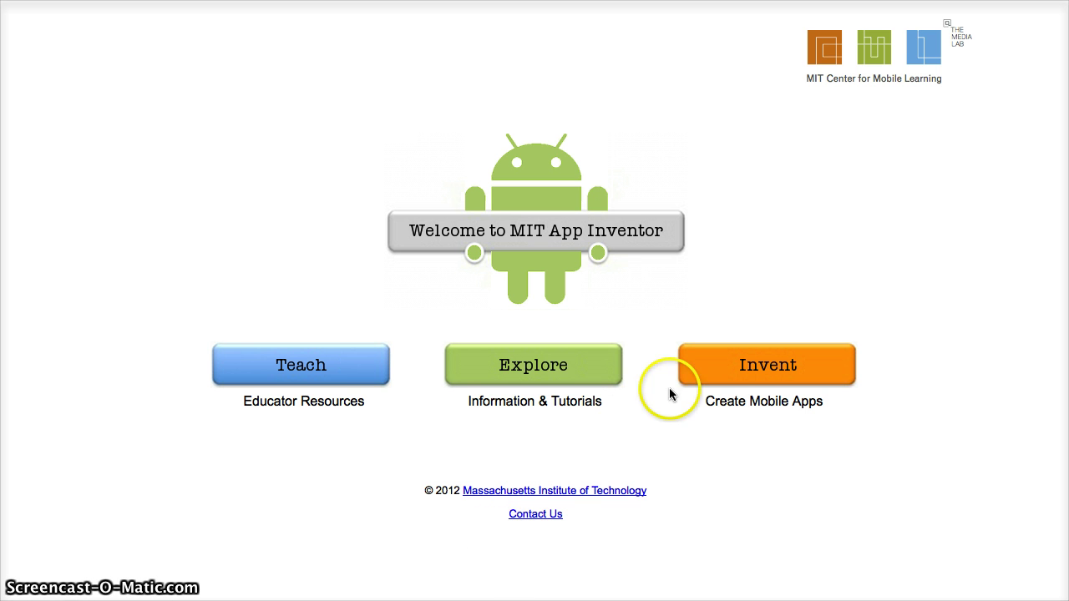
Go from the App Inventor welcome page to the Explore MIT App Inventor home page
{"action": "left_click", "coordinate": [544, 371]}
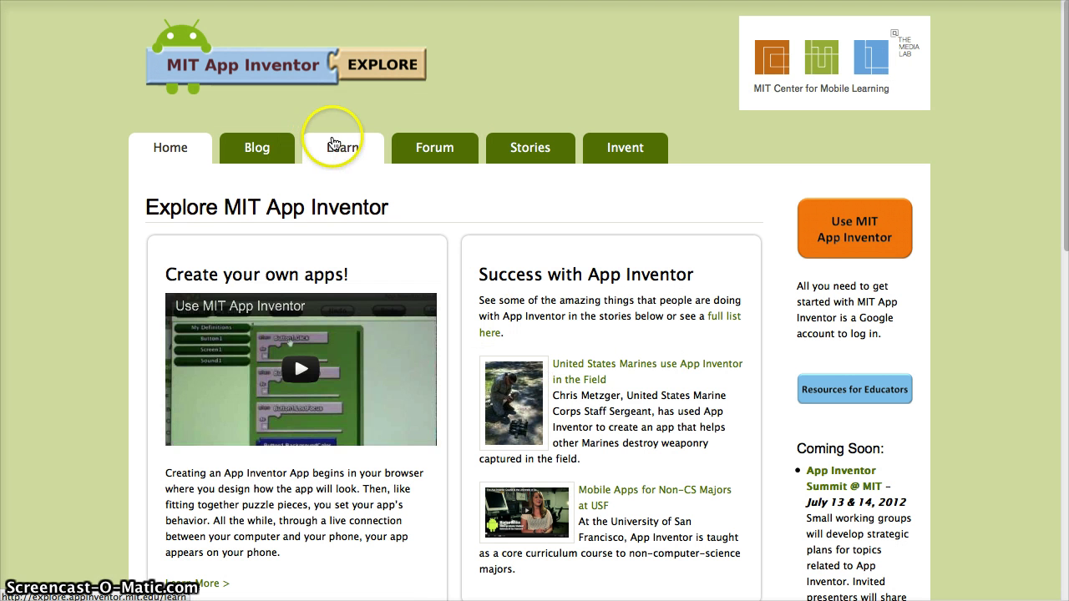
Open the Setup page under Learn and scroll to 'Install the App Inventor Setup Software'
{"action": "left_click", "coordinate": [344, 154]}
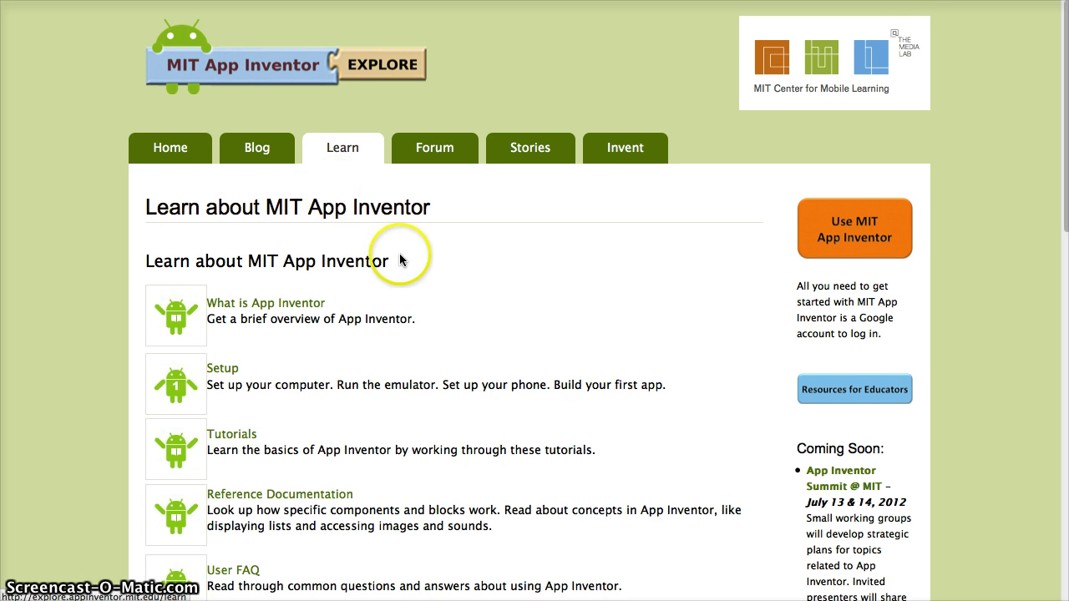
{"action": "scroll", "coordinate": [317, 275], "scroll_direction": "down", "scroll_amount": 1}
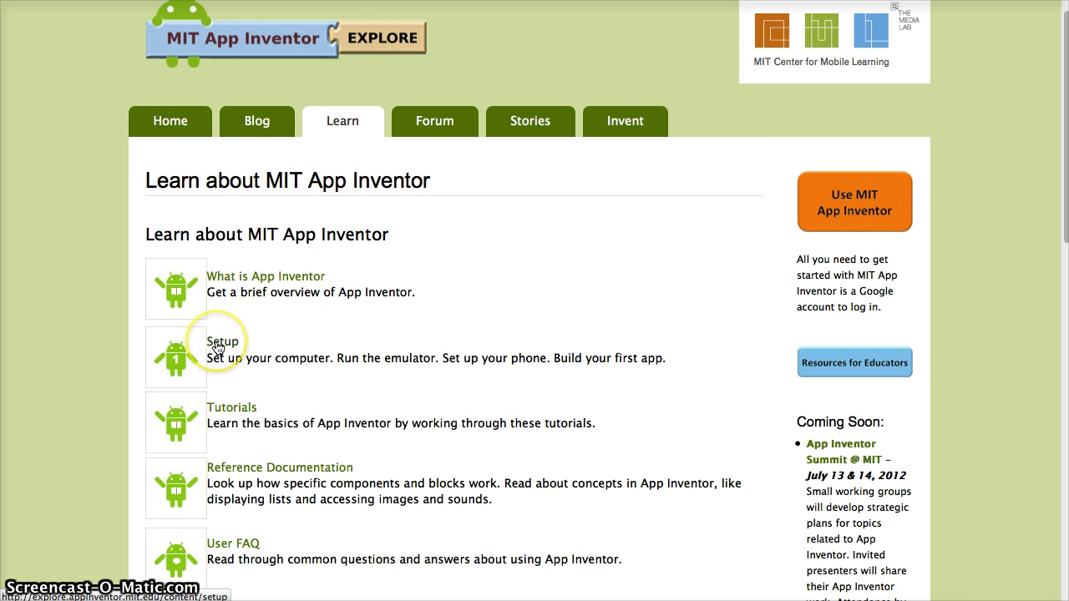
{"action": "left_click", "coordinate": [219, 342]}
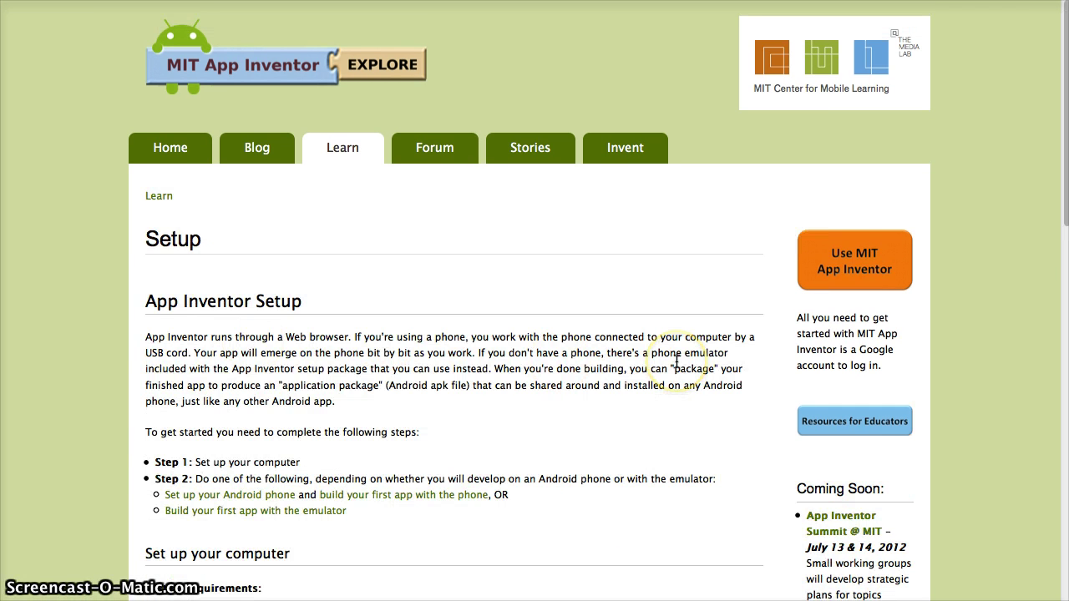
{"action": "scroll", "coordinate": [676, 361], "scroll_direction": "down", "scroll_amount": 5}
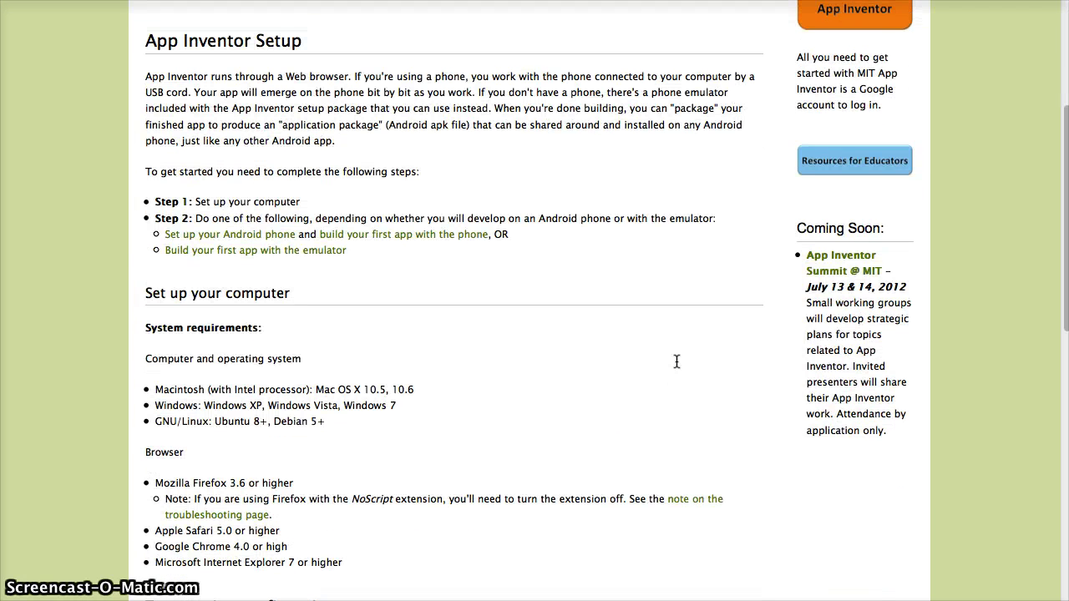
{"action": "scroll", "coordinate": [677, 361], "scroll_direction": "up", "scroll_amount": 5}
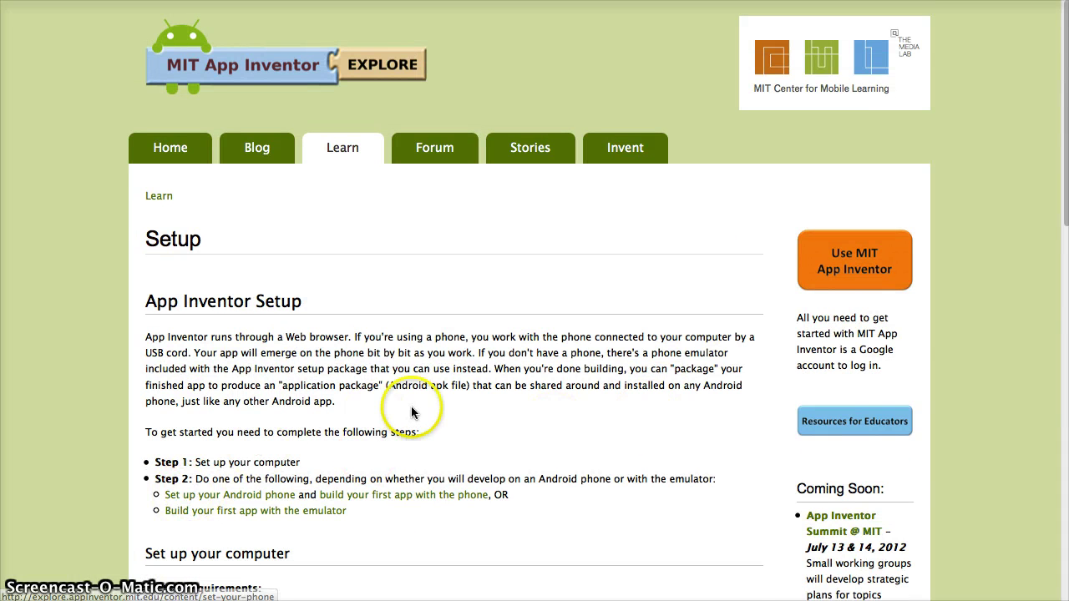
{"action": "scroll", "coordinate": [412, 411], "scroll_direction": "down", "scroll_amount": 5}
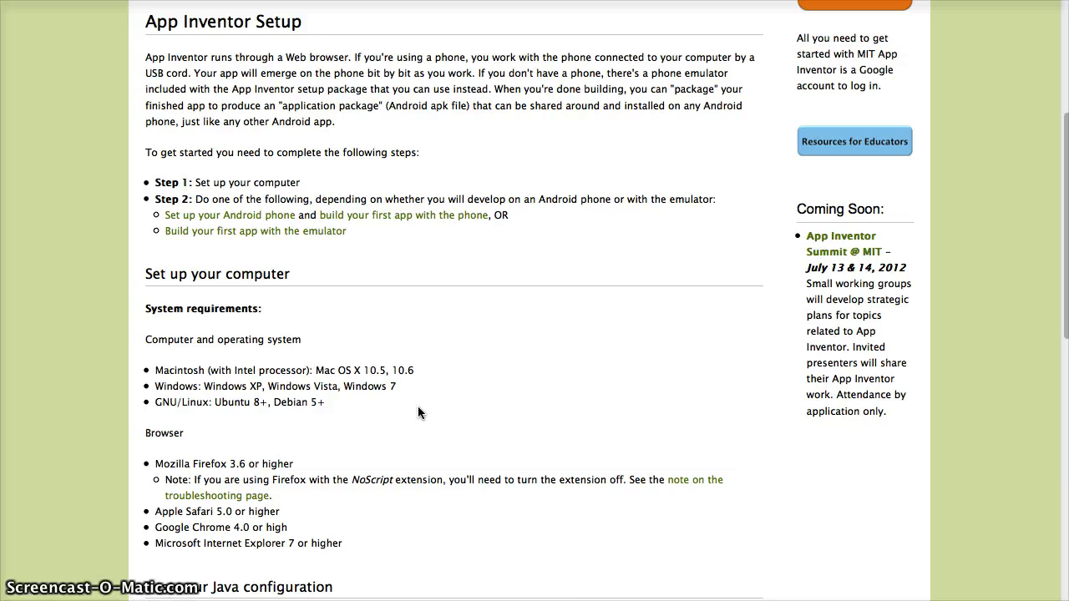
{"action": "scroll", "coordinate": [418, 412], "scroll_direction": "down", "scroll_amount": 12}
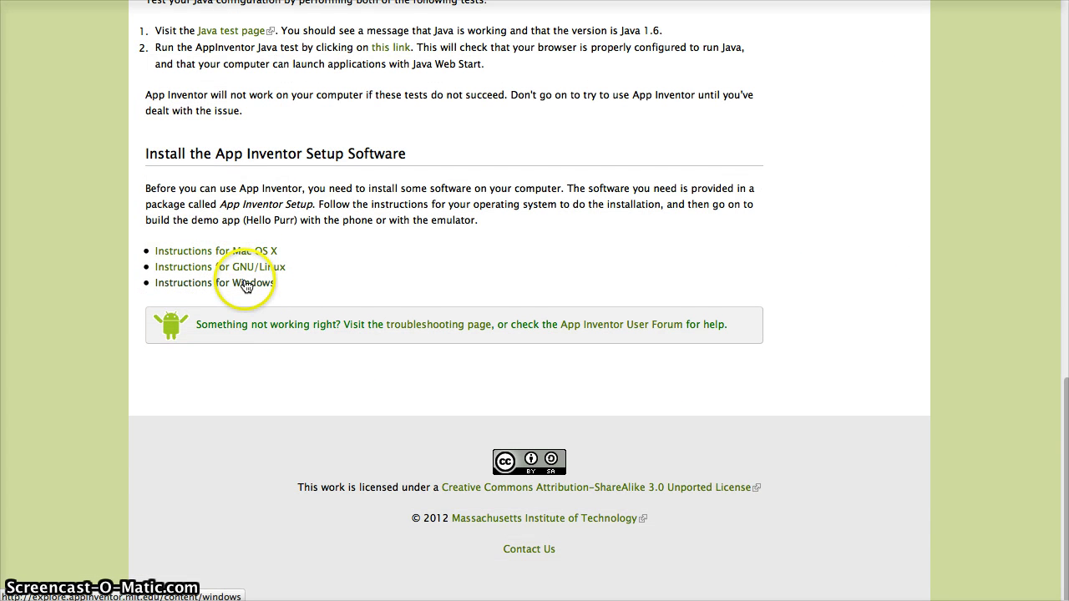
From the Mac OS X instructions, save AppInventor_Setup_v_1.1.dmg and dismiss the Downloads list
{"action": "left_click", "coordinate": [233, 251]}
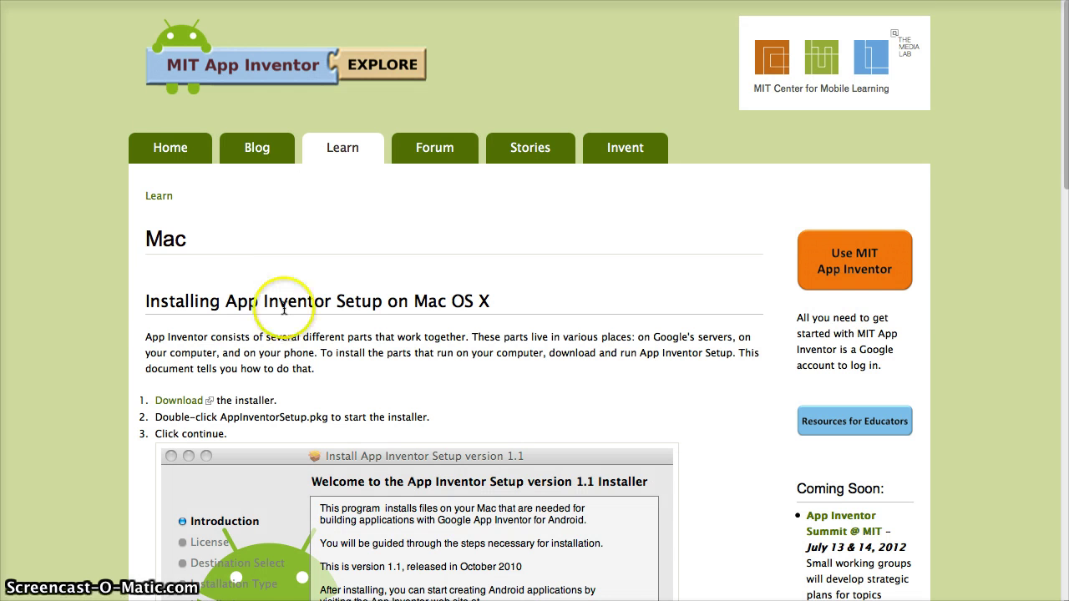
{"action": "scroll", "coordinate": [272, 334], "scroll_direction": "down", "scroll_amount": 5}
{"action": "left_click", "coordinate": [191, 205]}
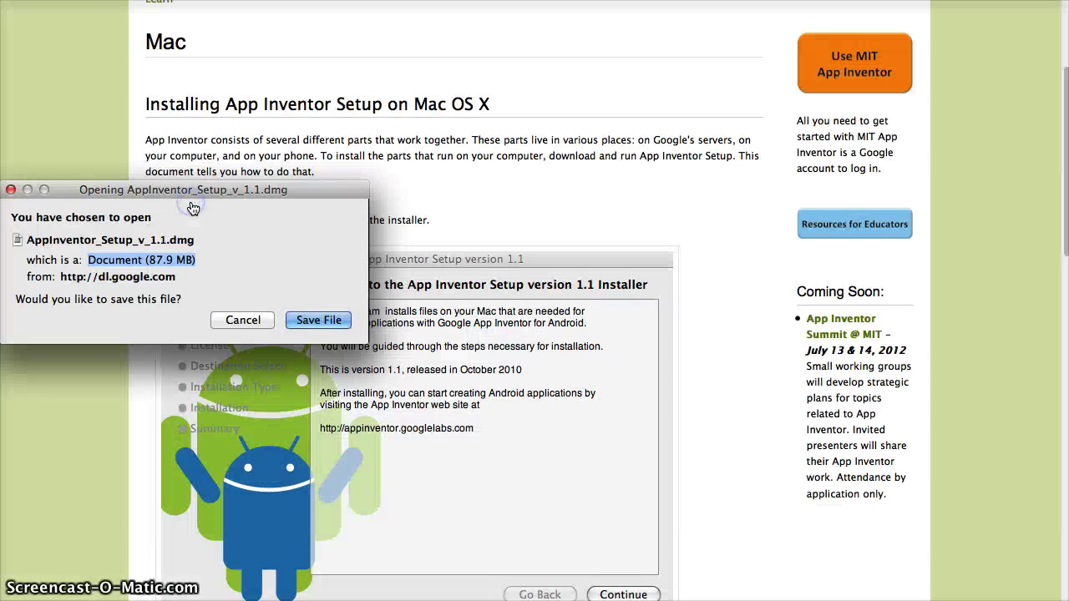
{"action": "left_click", "coordinate": [308, 324]}
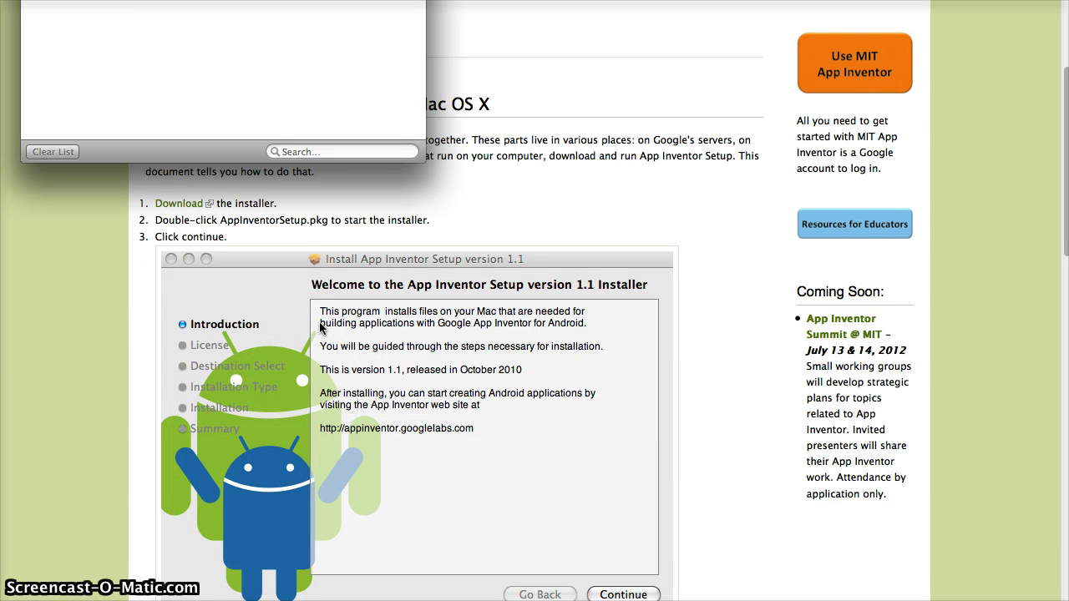
{"action": "left_click", "coordinate": [109, 73]}
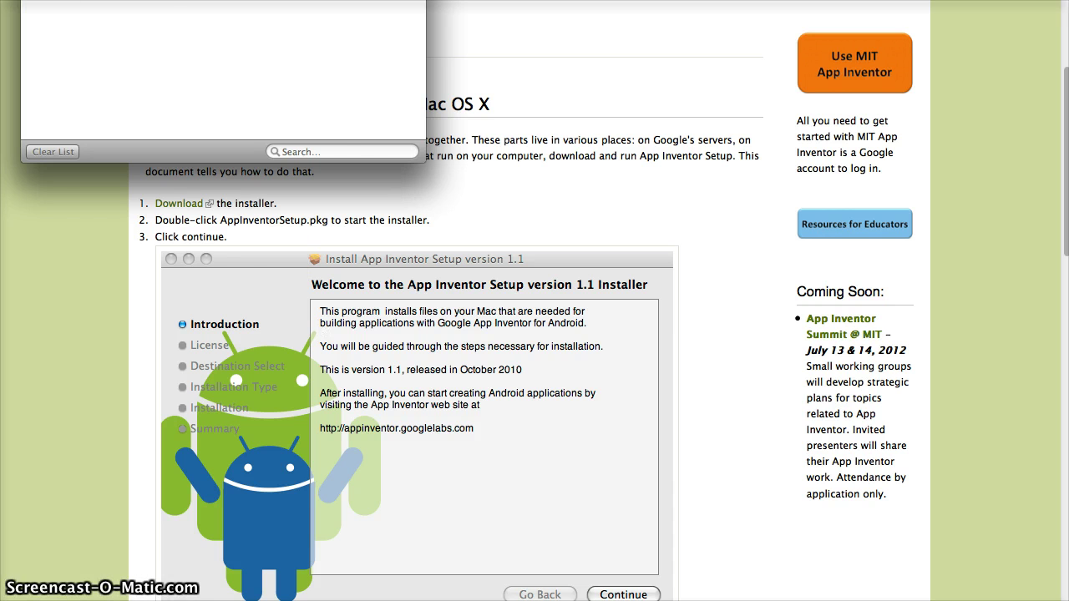
{"action": "left_click", "coordinate": [1021, 258]}
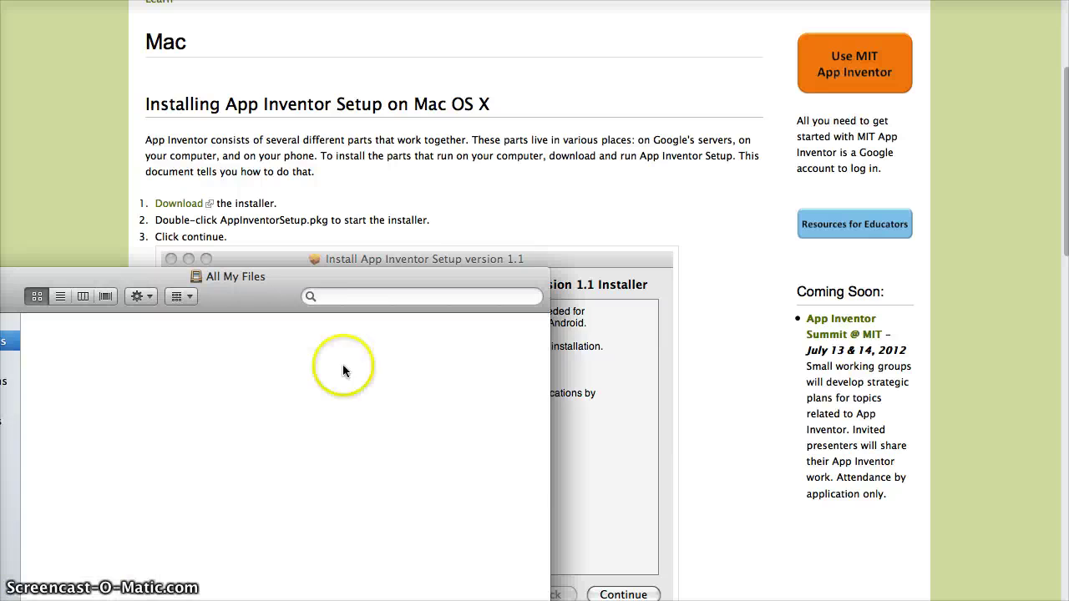
Launch AppInventorSetup.pkg from the mounted AppInventorSetup_V_1.1 disk and centre the installer window
{"action": "left_click_drag", "start_coordinate": [281, 282], "coordinate": [585, 107]}
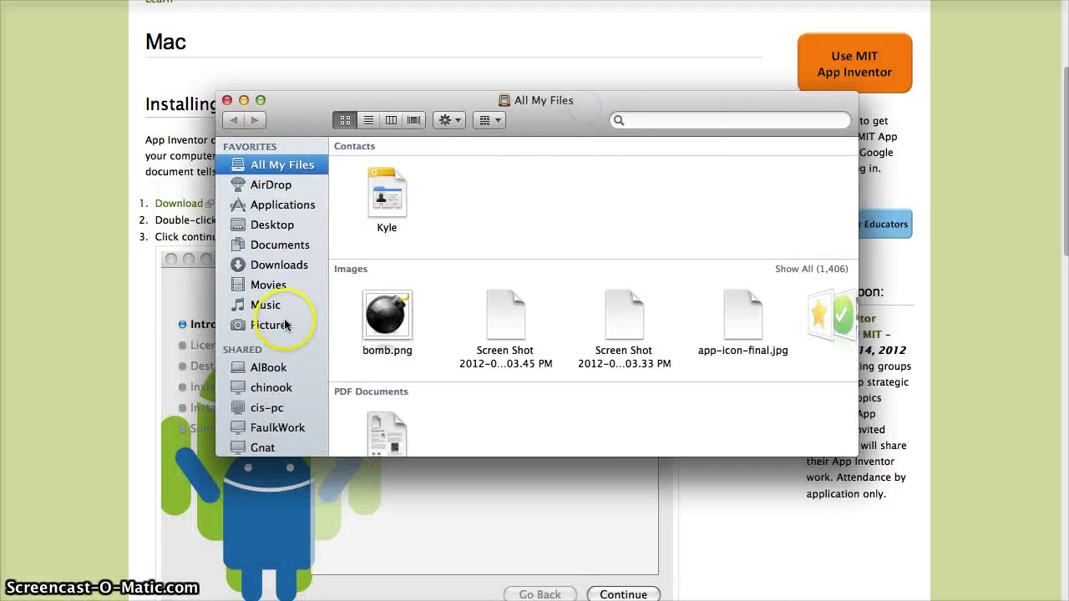
{"action": "scroll", "coordinate": [267, 417], "scroll_direction": "down", "scroll_amount": 5}
{"action": "left_click", "coordinate": [261, 448]}
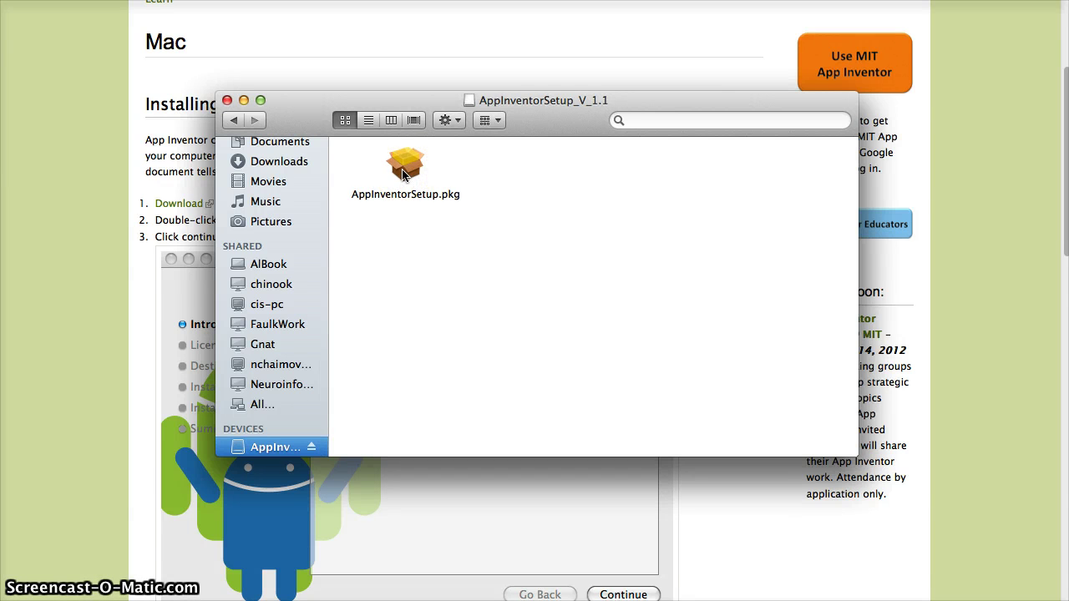
{"action": "double_click", "coordinate": [402, 174]}
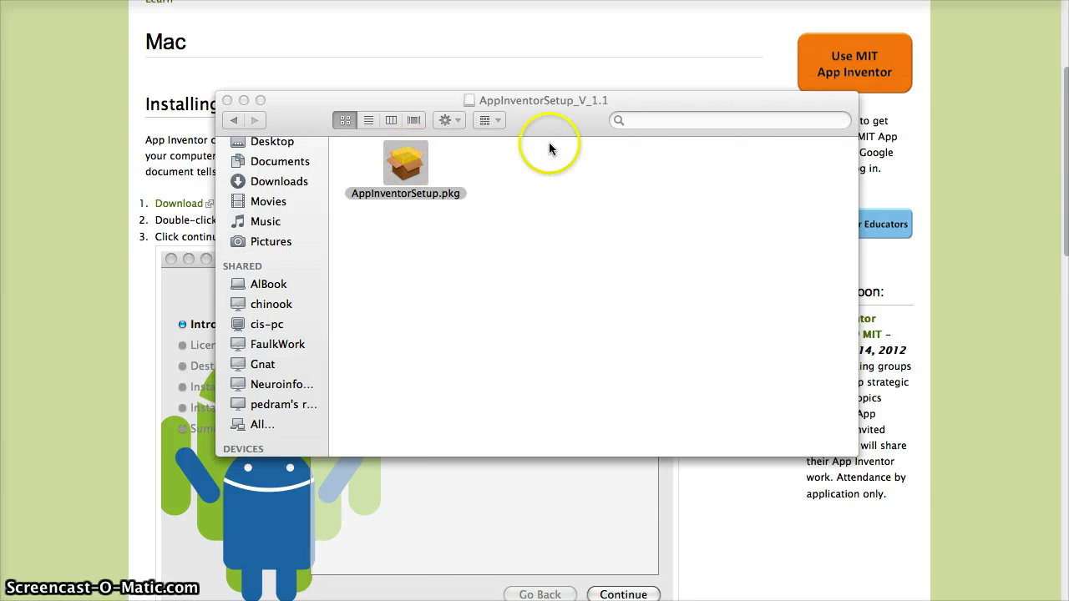
{"action": "left_click", "coordinate": [249, 377]}
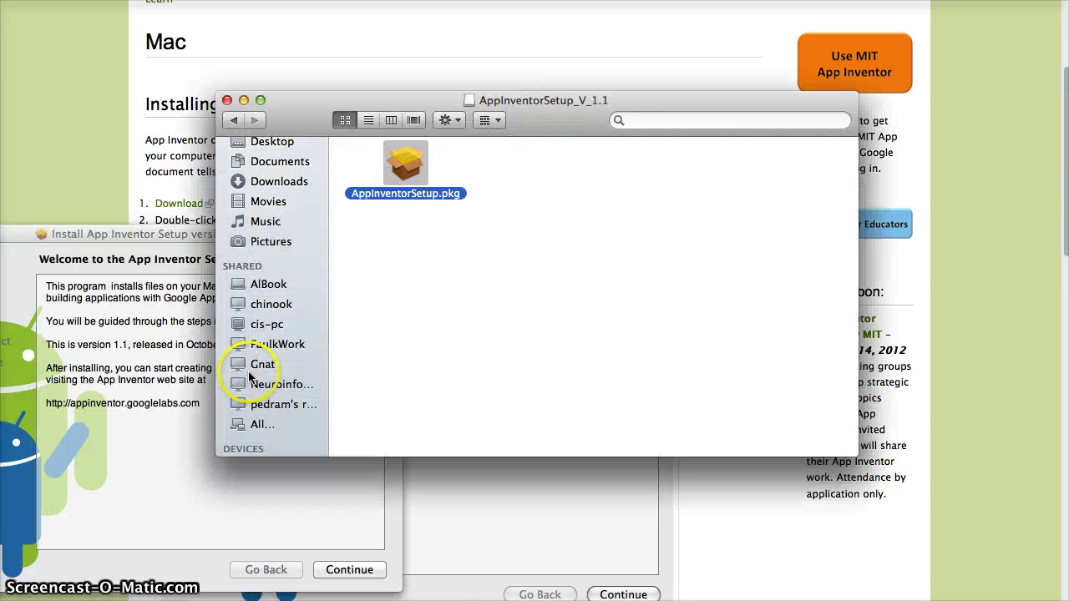
{"action": "scroll", "coordinate": [267, 422], "scroll_direction": "down", "scroll_amount": 1}
{"action": "left_click", "coordinate": [264, 448]}
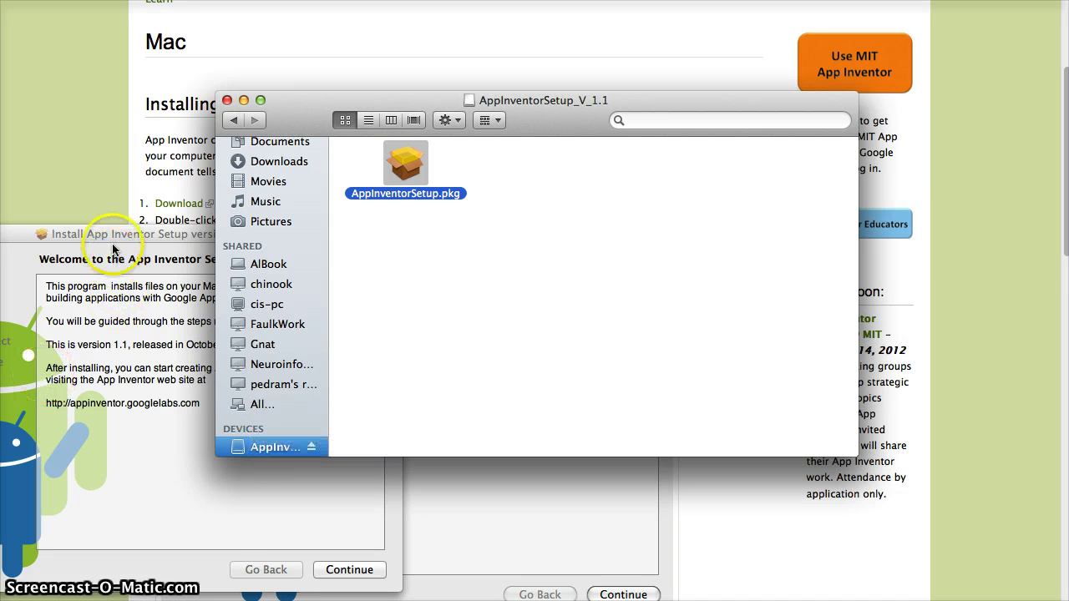
{"action": "left_click", "coordinate": [204, 233]}
{"action": "left_click_drag", "start_coordinate": [205, 233], "coordinate": [497, 145]}
Continue past the introduction and agree to the license terms to reach Standard Install on Macintosh HD
{"action": "left_click", "coordinate": [642, 482]}
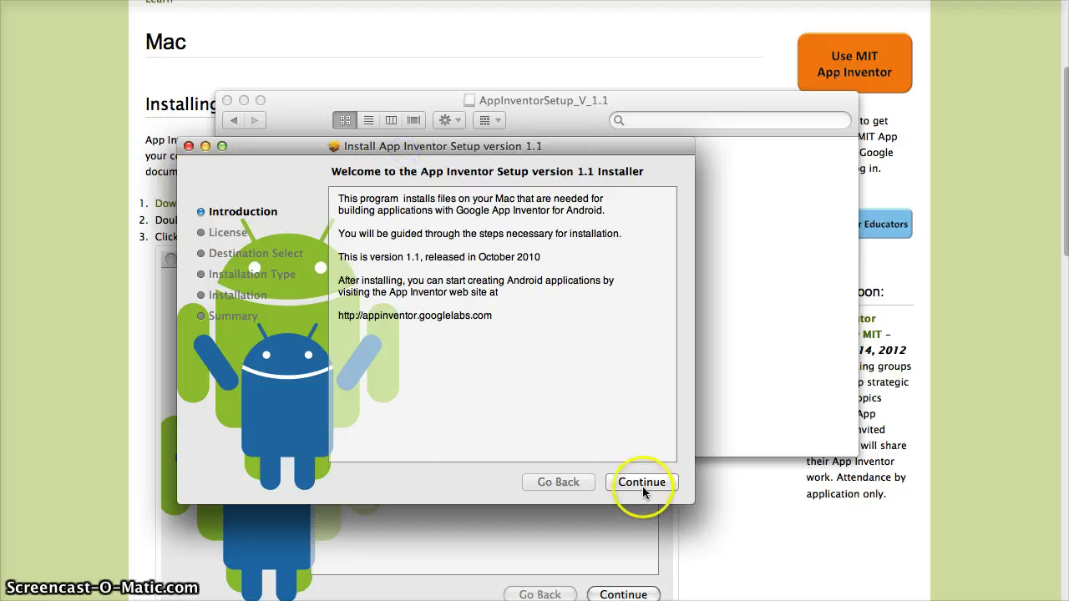
{"action": "left_click", "coordinate": [640, 482]}
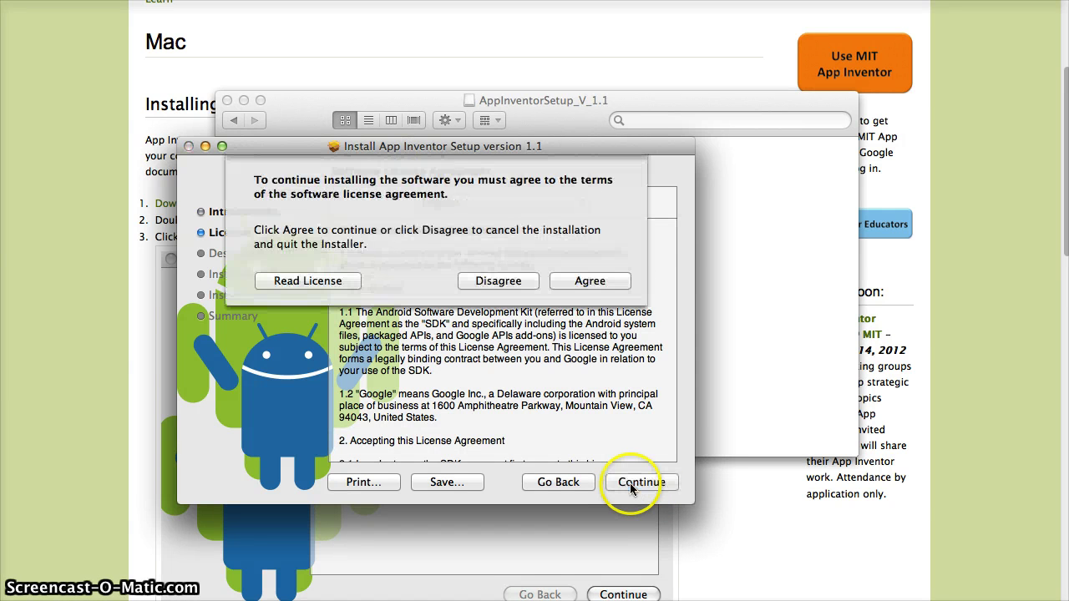
{"action": "left_click", "coordinate": [588, 282]}
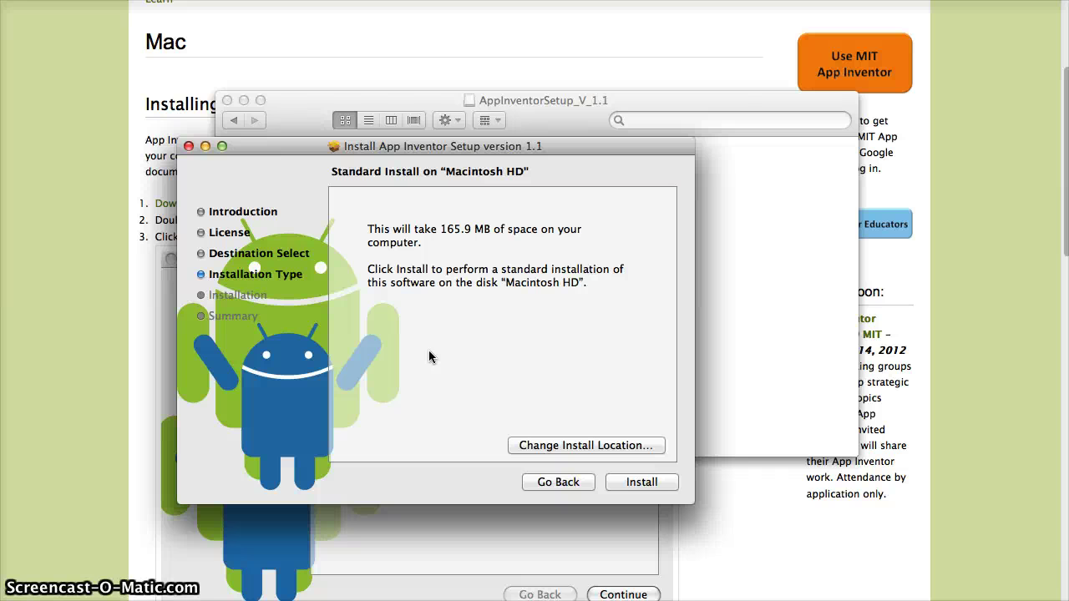
Run the standard installation on Macintosh HD, authorizing it with the account password
{"action": "left_click", "coordinate": [441, 368]}
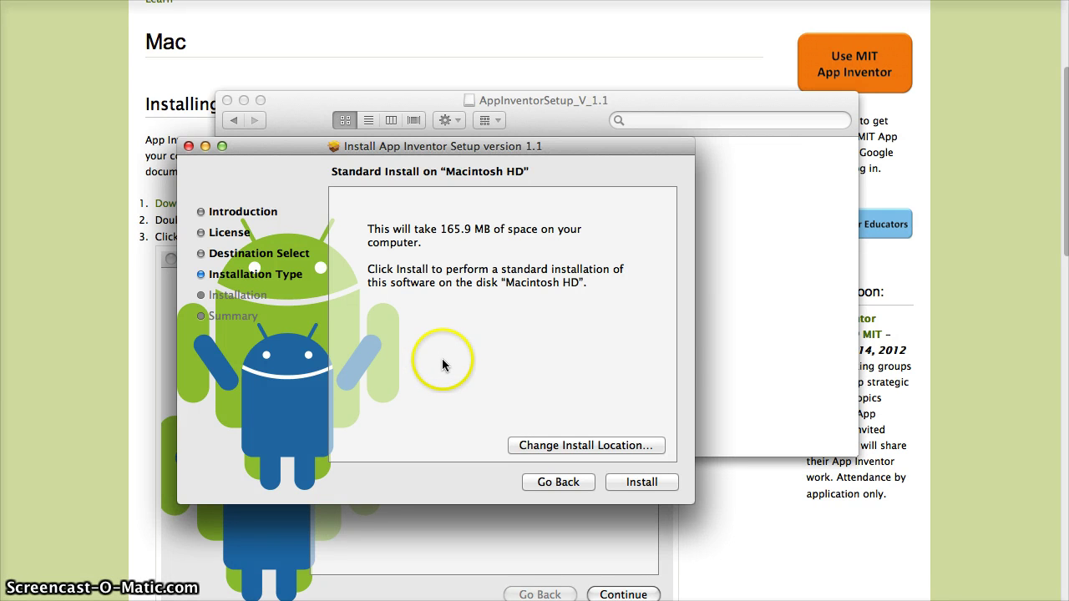
{"action": "left_click", "coordinate": [636, 485]}
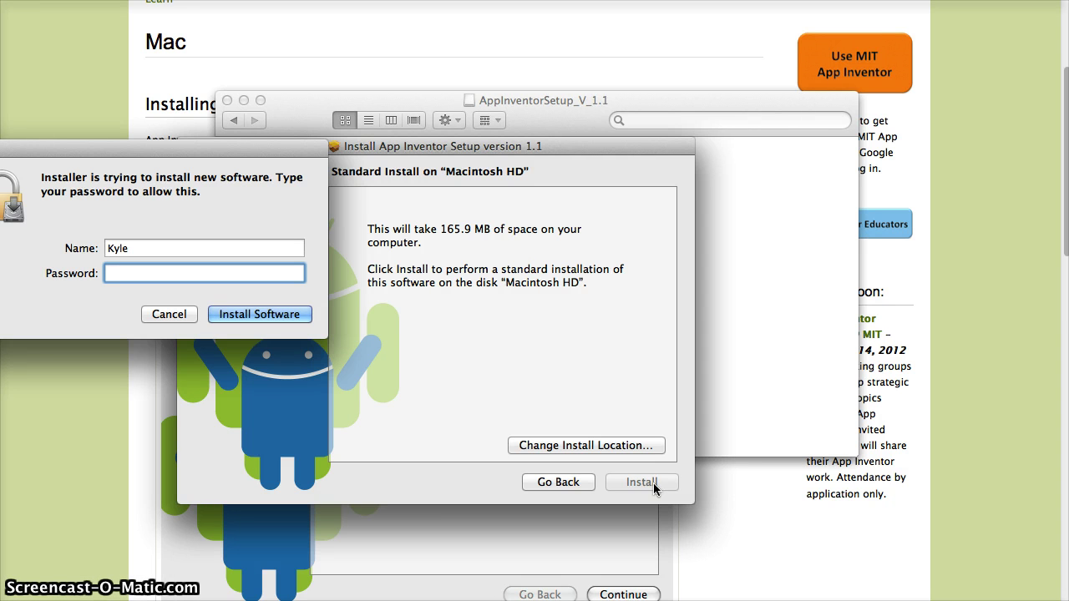
{"action": "type", "text": "*********"}
{"action": "key", "text": "Return"}
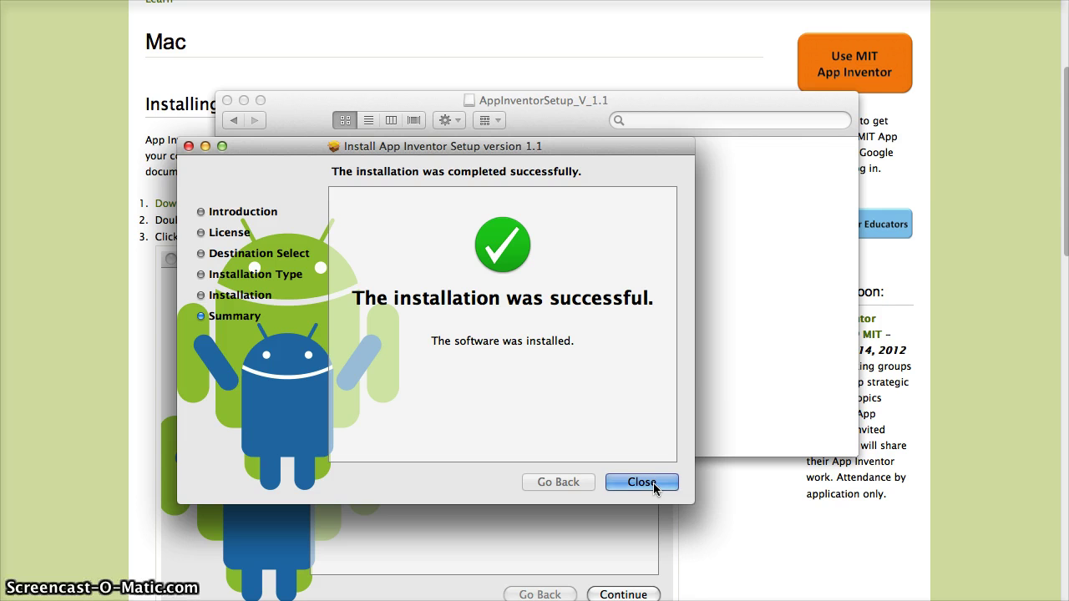
Close the finished installer and eject the App Inventor setup disk
{"action": "left_click", "coordinate": [654, 483]}
{"action": "left_click", "coordinate": [419, 357]}
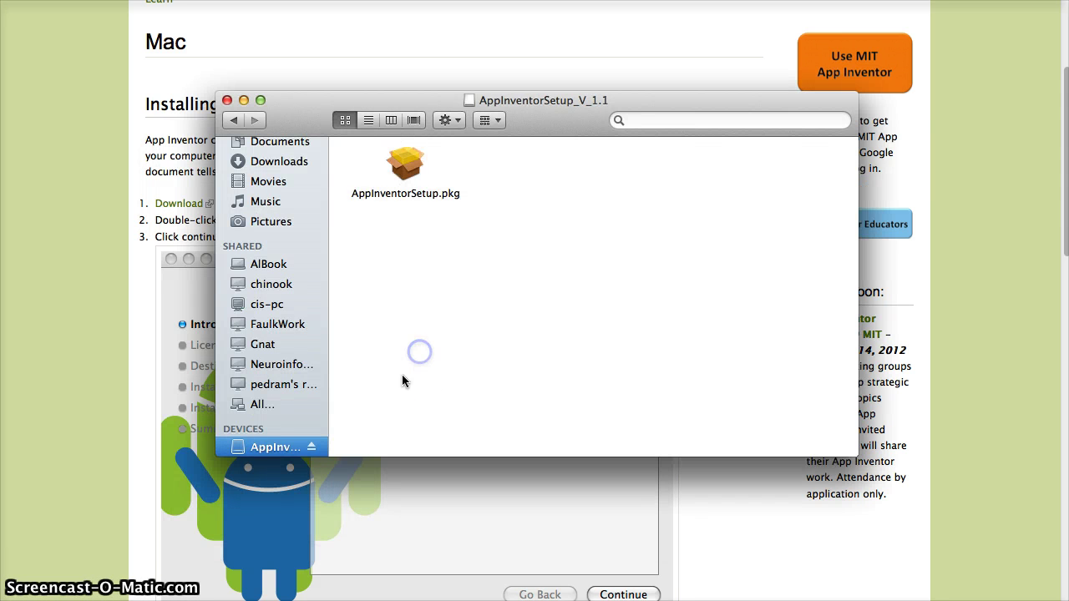
{"action": "left_click", "coordinate": [310, 447]}
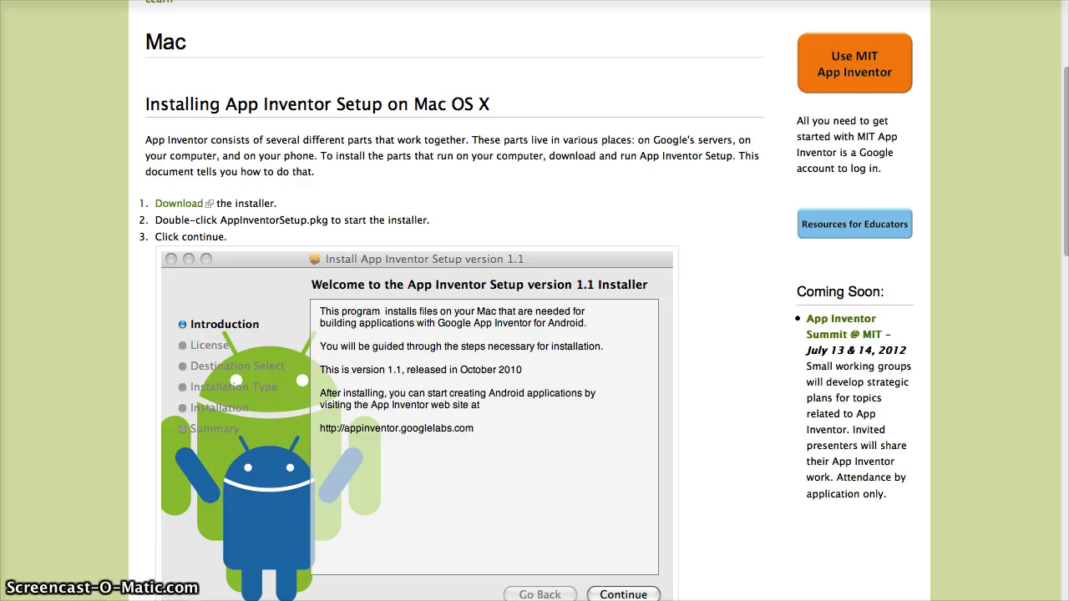
Load appinventor.mit.edu, choose Invent, and allow App Inventor access to the Google account
{"action": "left_click", "coordinate": [491, 328]}
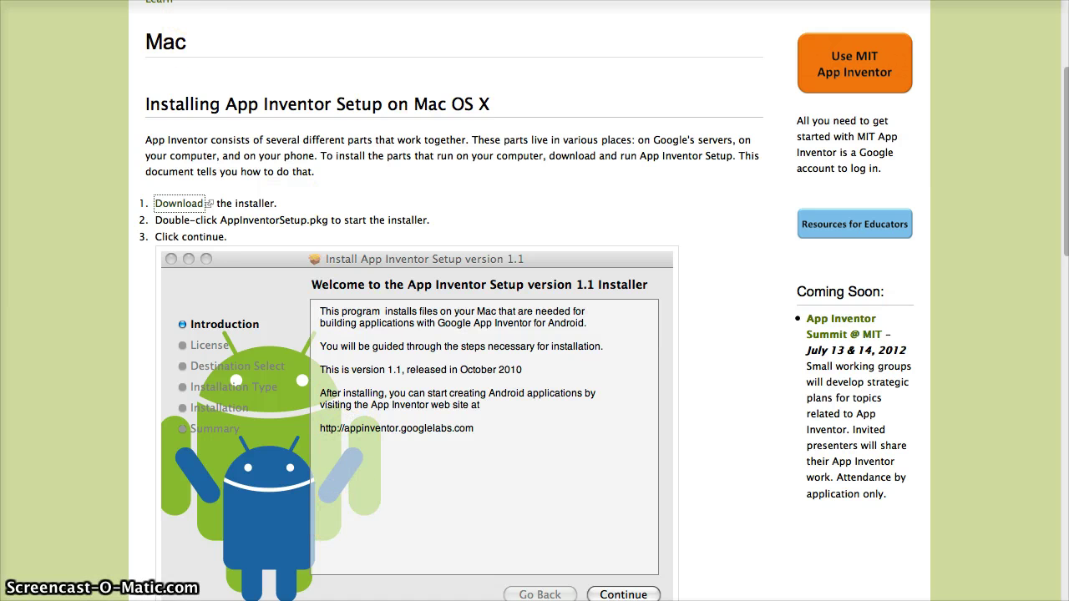
{"action": "type", "text": "appinventor"}
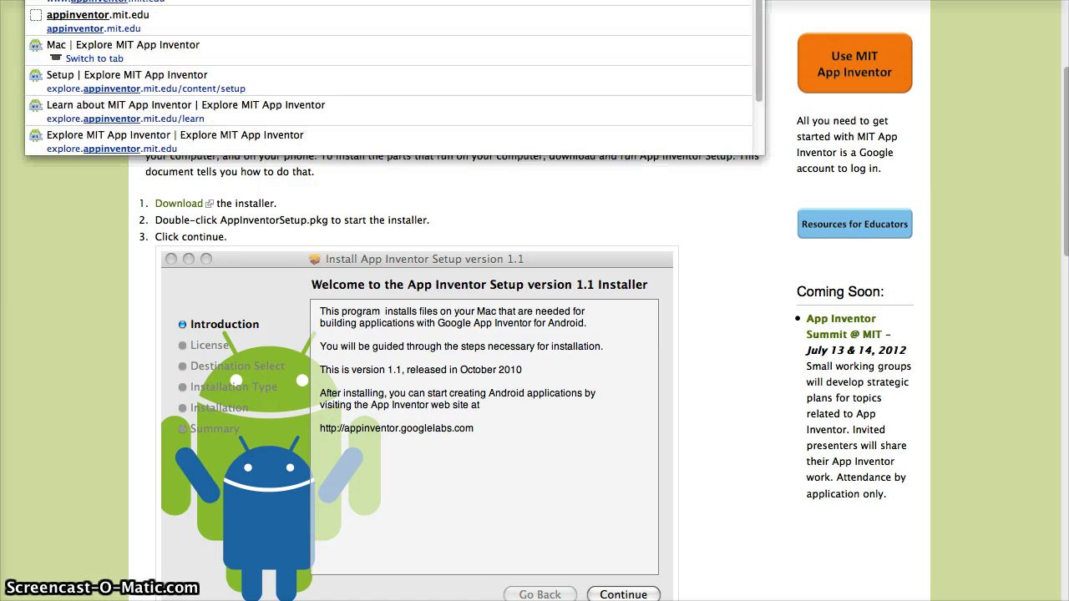
{"action": "type", "text": ".mit.edu"}
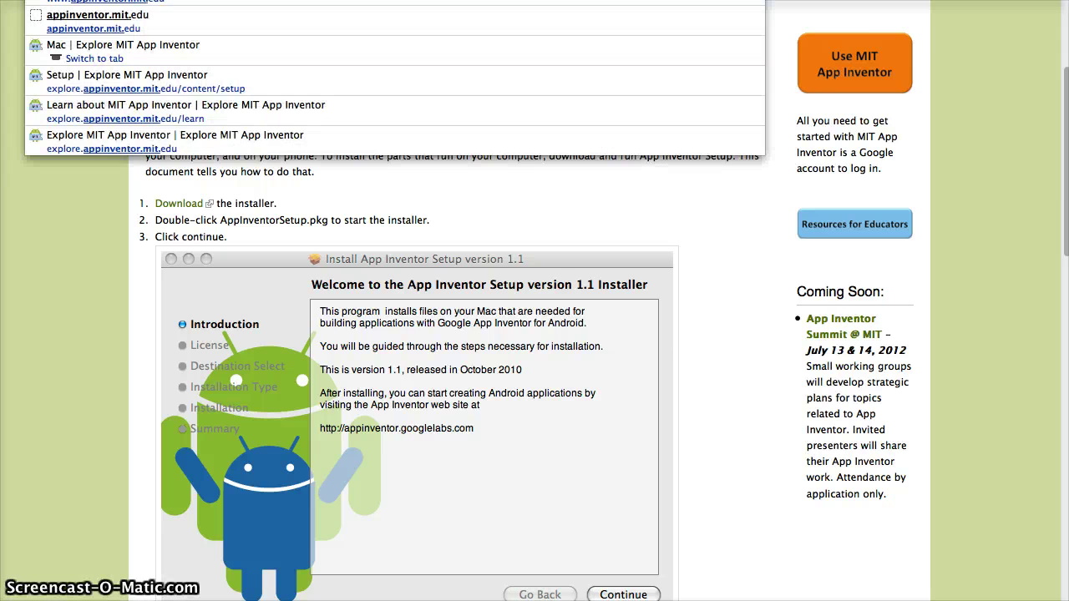
{"action": "key", "text": "Return"}
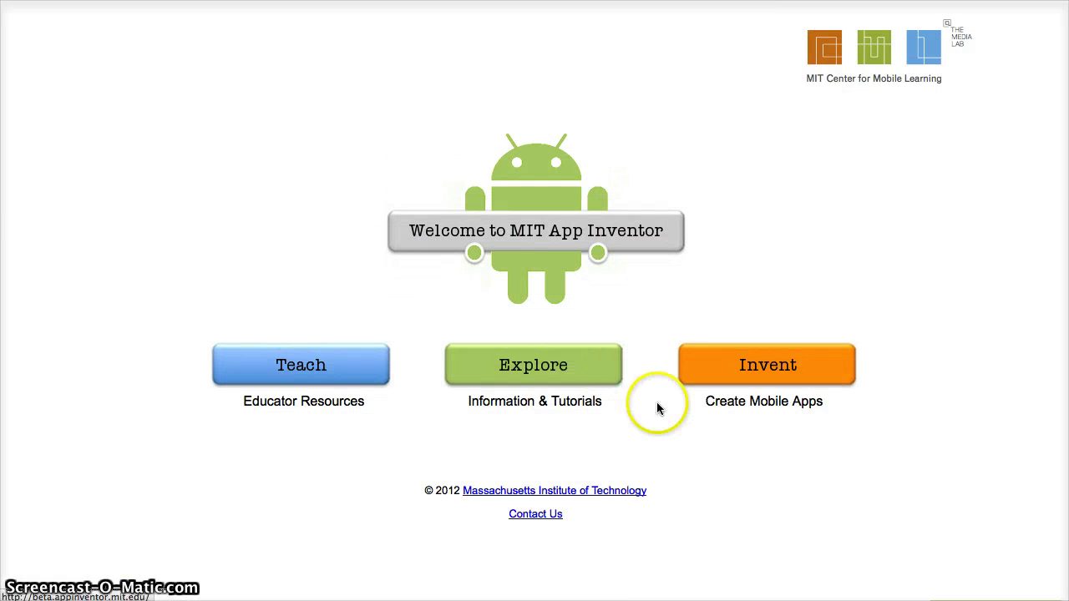
{"action": "left_click", "coordinate": [712, 381]}
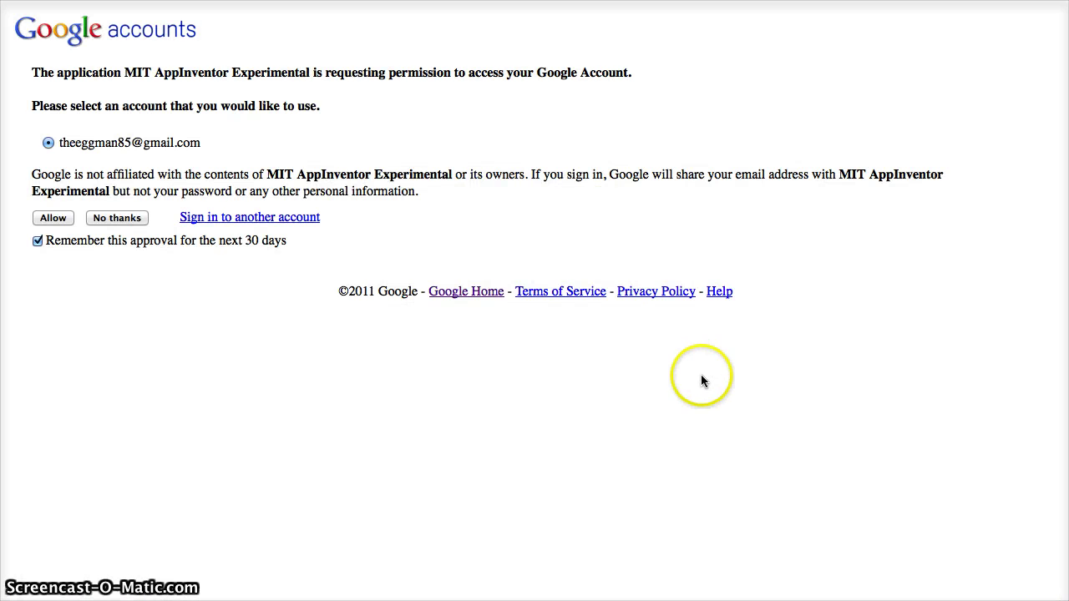
{"action": "left_click", "coordinate": [59, 217]}
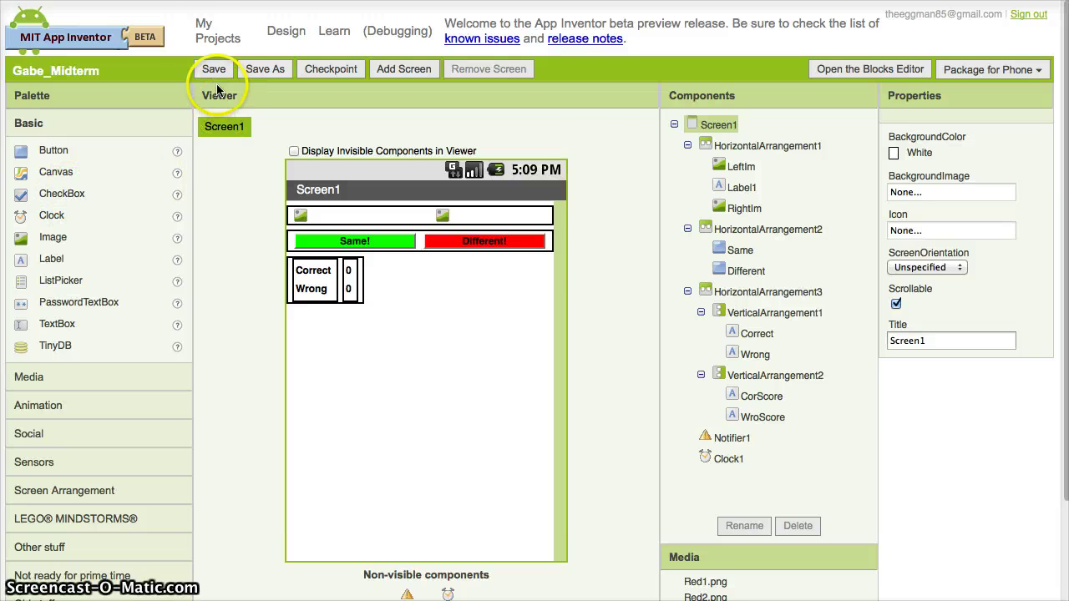
Create a new project named 'testing' from My Projects
{"action": "left_click", "coordinate": [201, 43]}
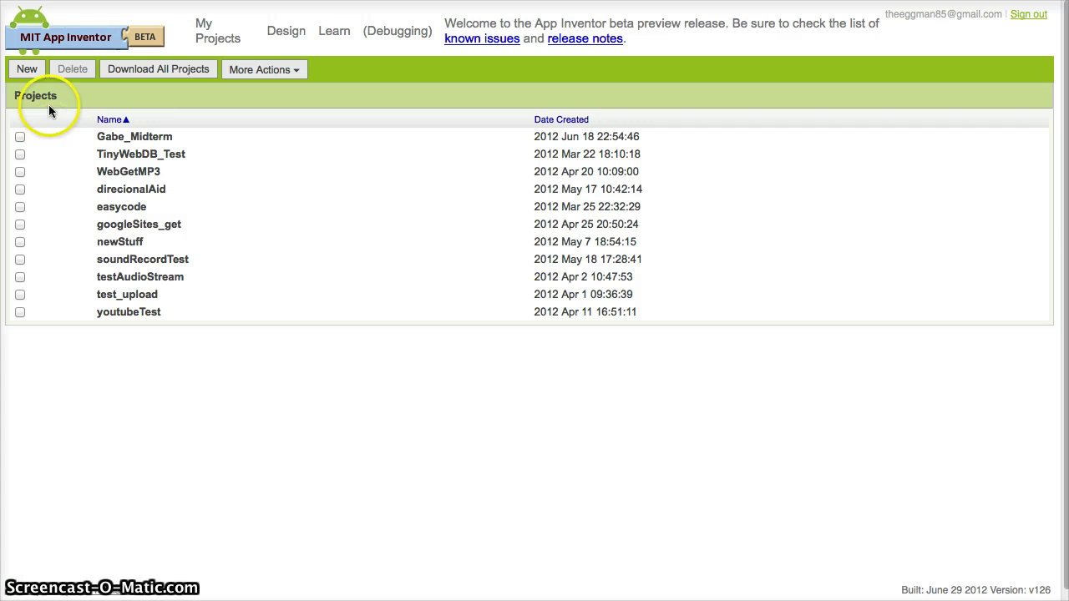
{"action": "left_click", "coordinate": [18, 70]}
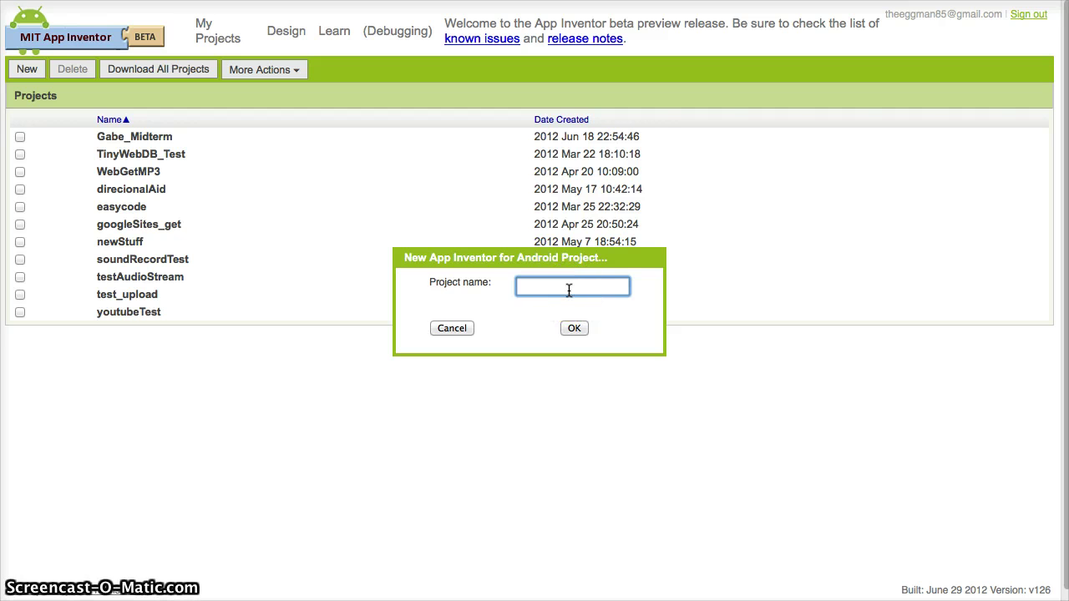
{"action": "type", "text": "testing"}
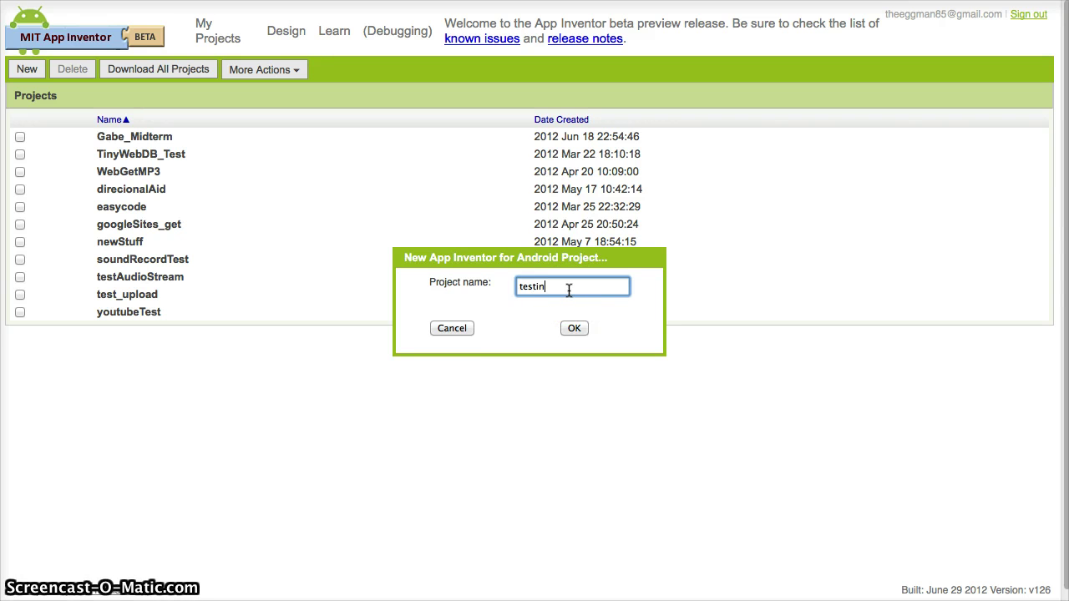
{"action": "key", "text": "Return"}
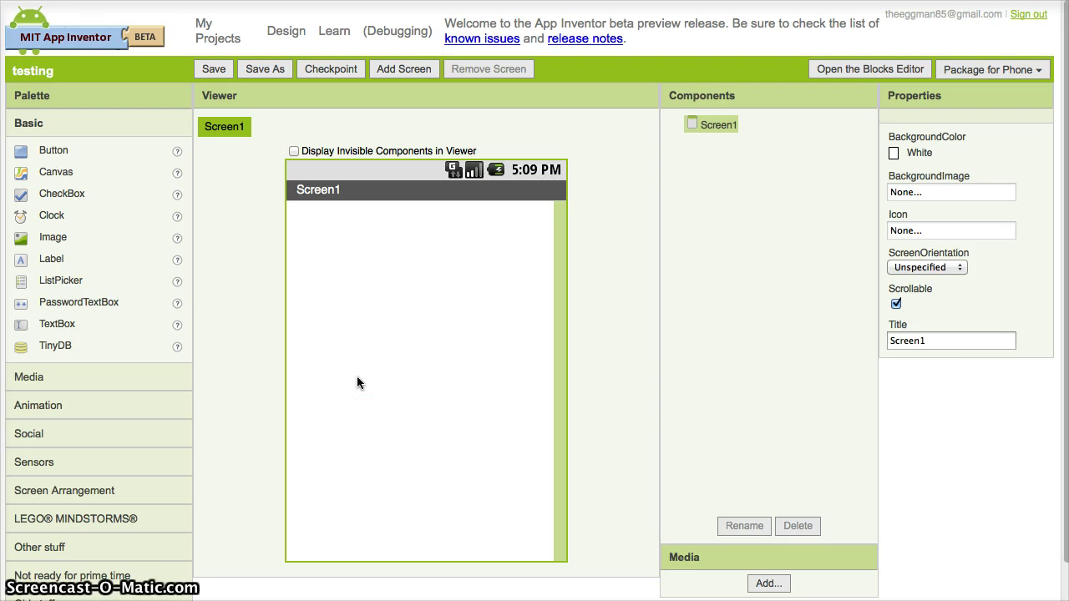
Launch the Blocks Editor for testing's Screen1, accepting the .jnlp file and allowing Java to run it
{"action": "left_click", "coordinate": [524, 259]}
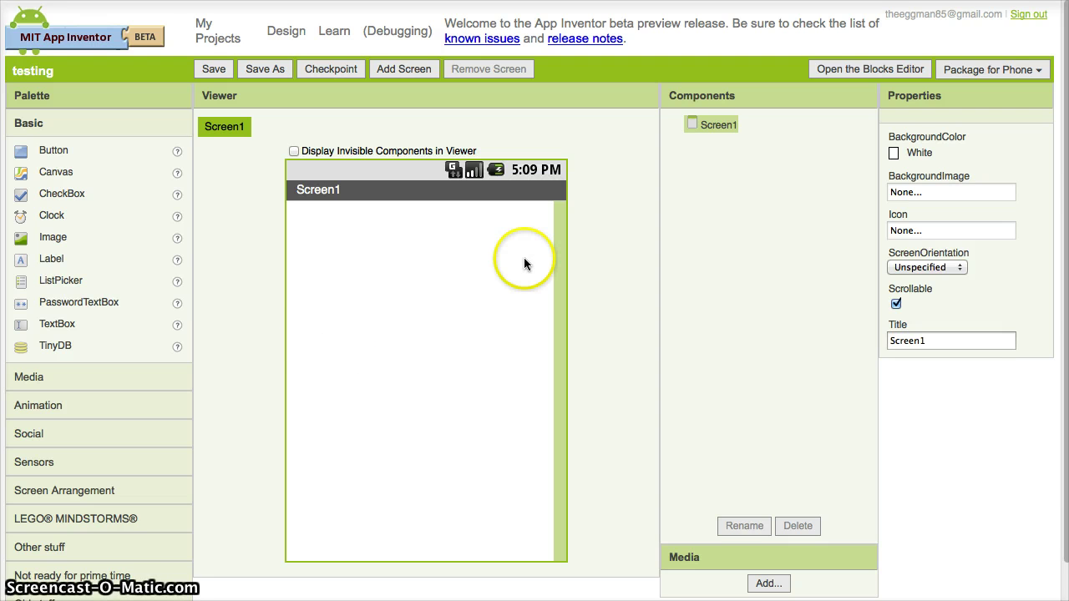
{"action": "left_click", "coordinate": [868, 69]}
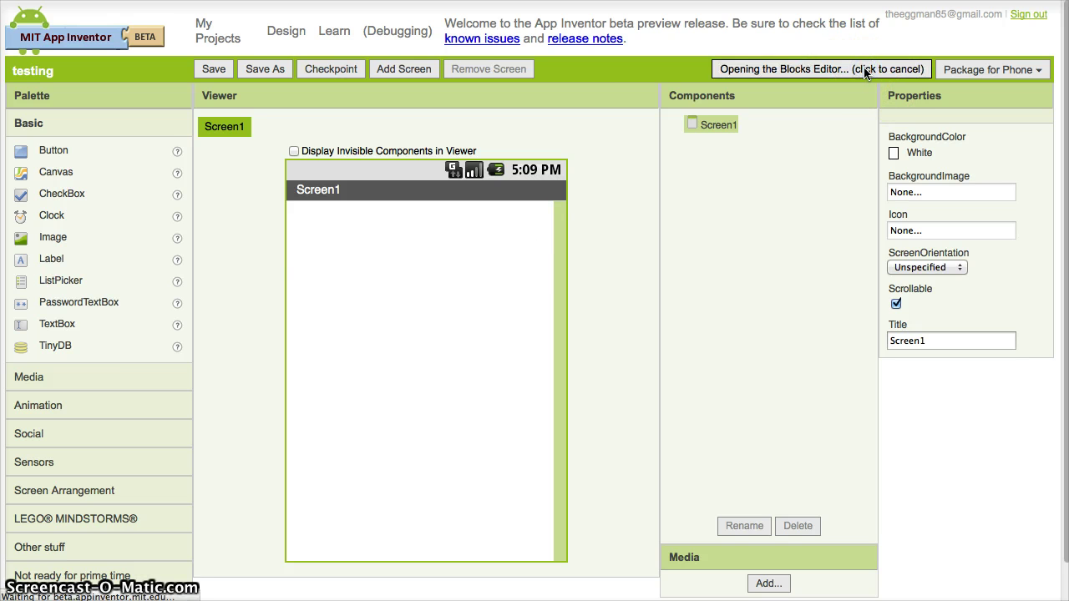
{"action": "left_click", "coordinate": [316, 440]}
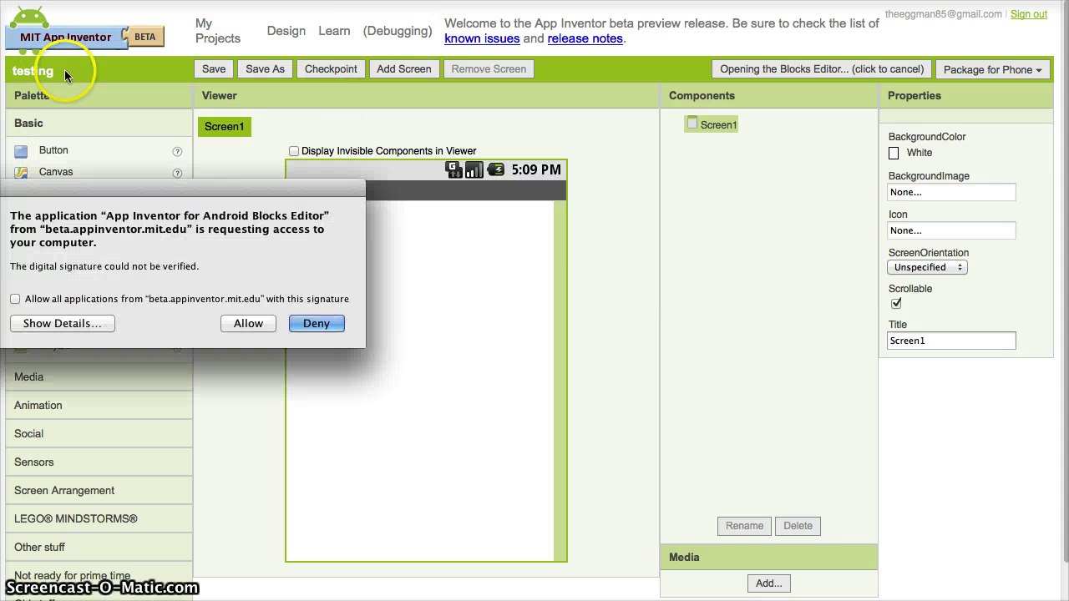
{"action": "left_click", "coordinate": [252, 323]}
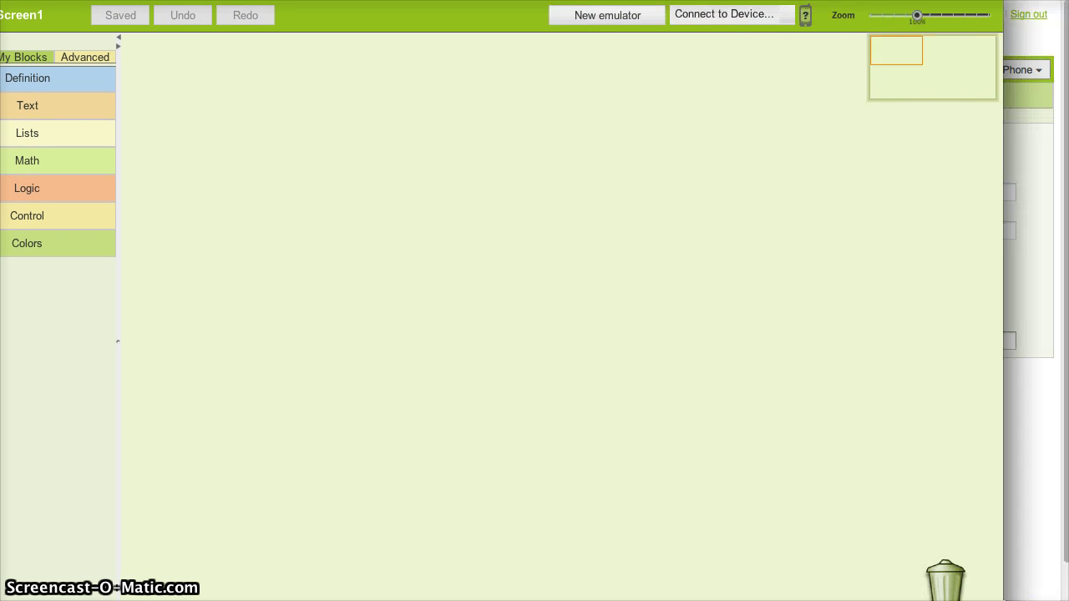
{"action": "left_click", "coordinate": [458, 167]}
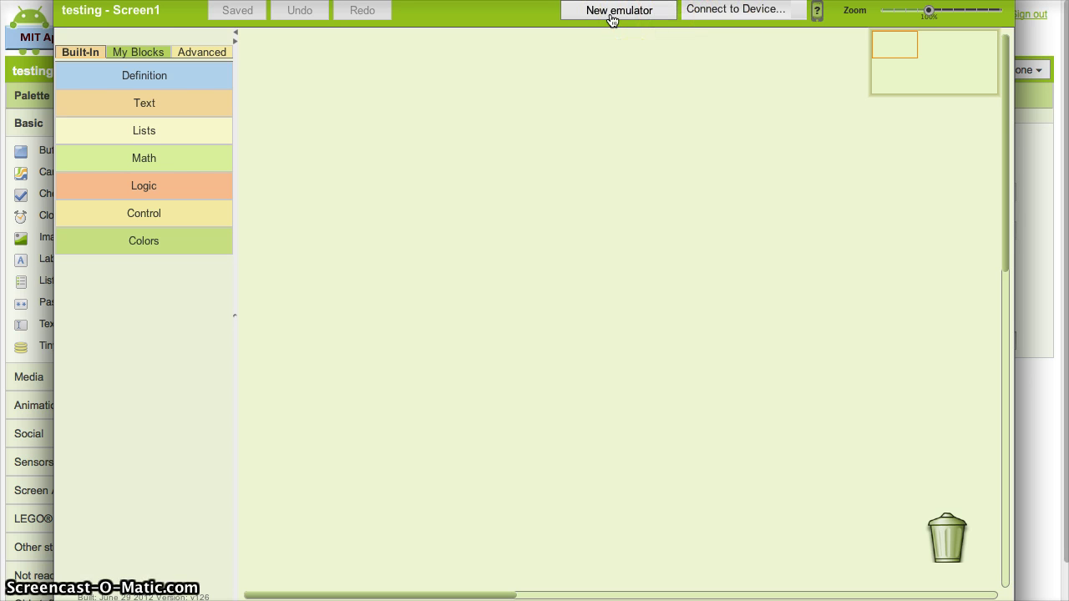
Start a new Android emulator and dismiss the 'Starting the emulator' notice
{"action": "left_click", "coordinate": [612, 17]}
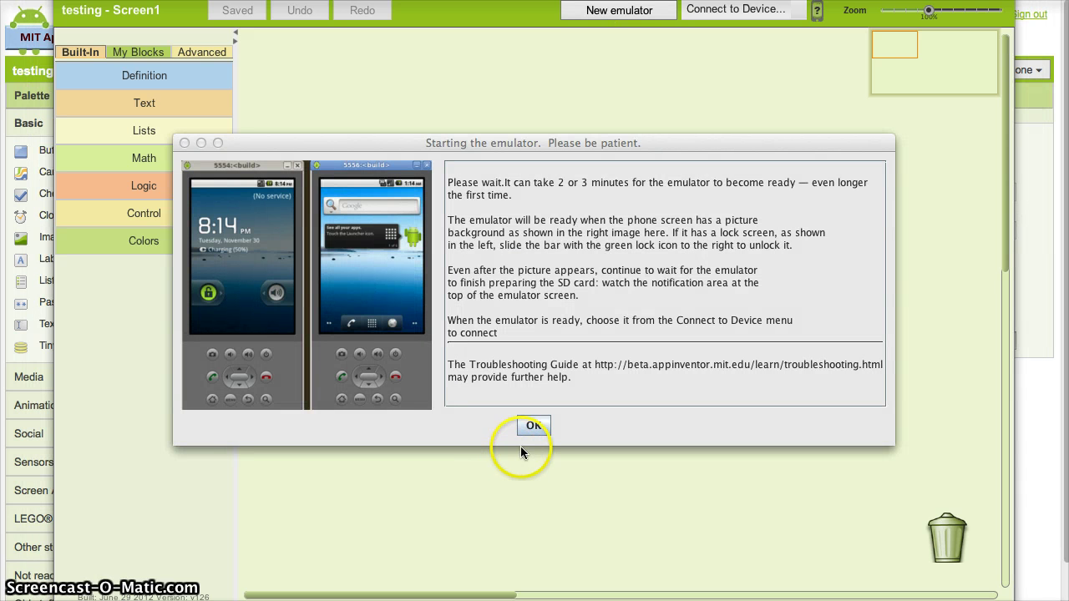
{"action": "left_click", "coordinate": [528, 432]}
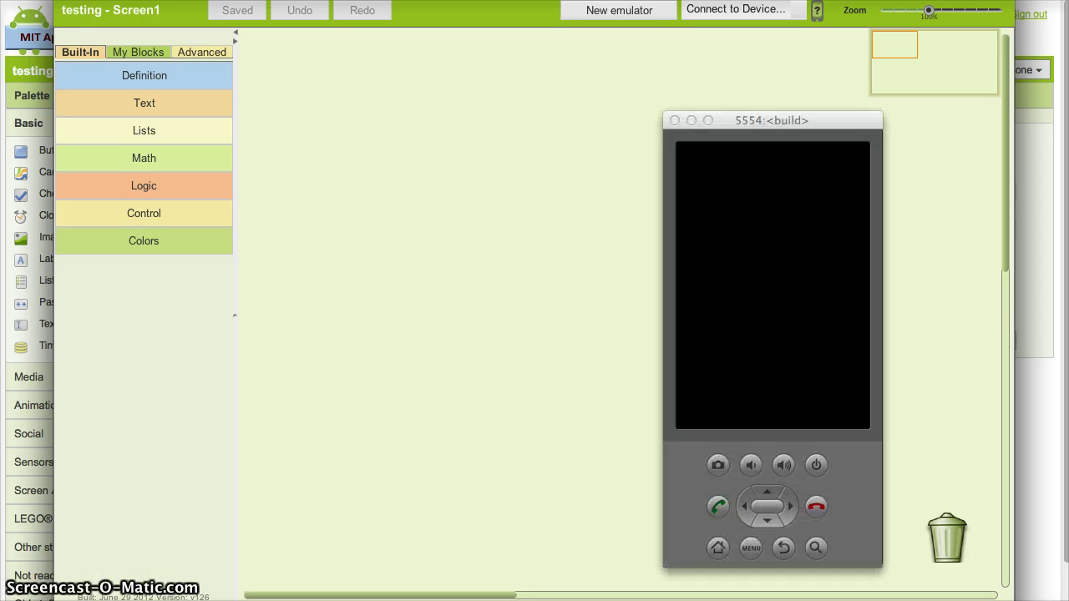
{"action": "left_click", "coordinate": [825, 108]}
Wait for the emulator to boot, then slide its lock to unlock the phone
{"action": "left_click", "coordinate": [759, 291]}
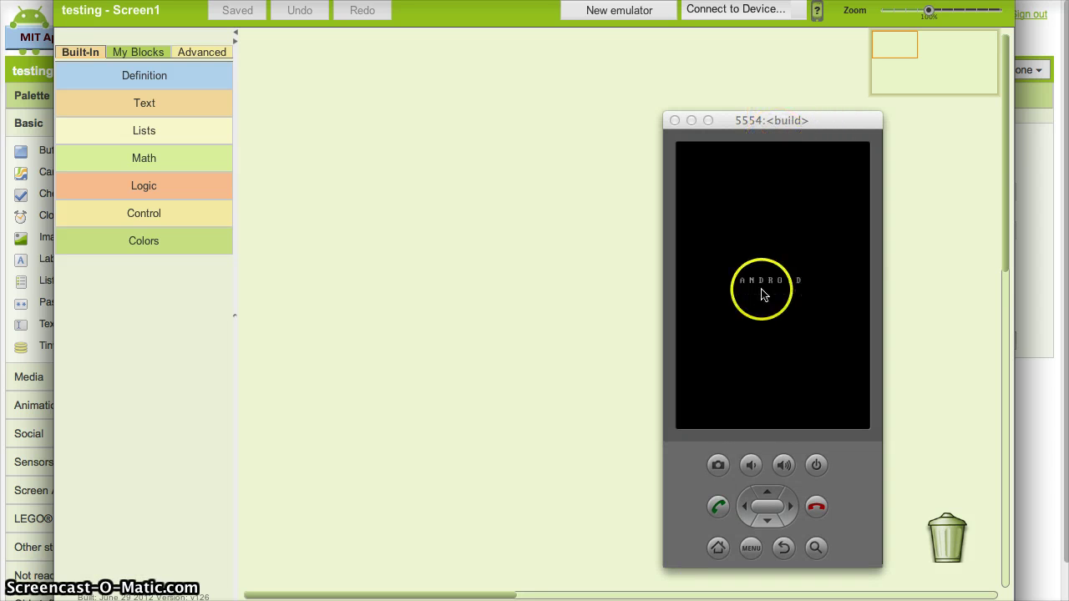
{"action": "left_click", "coordinate": [750, 461]}
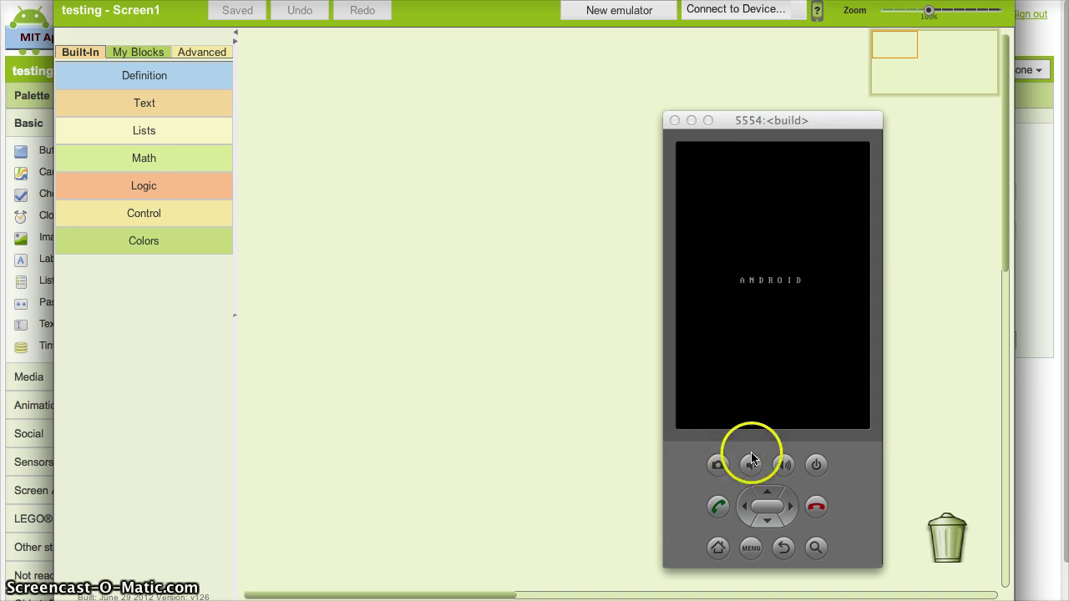
{"action": "left_click", "coordinate": [787, 314]}
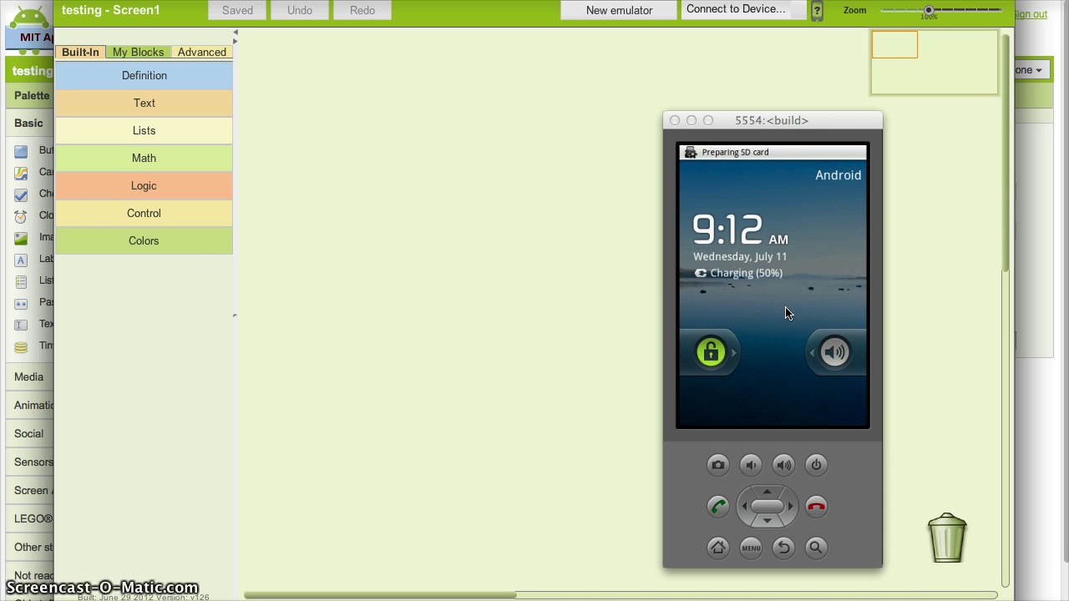
{"action": "left_click_drag", "start_coordinate": [785, 313], "coordinate": [703, 355]}
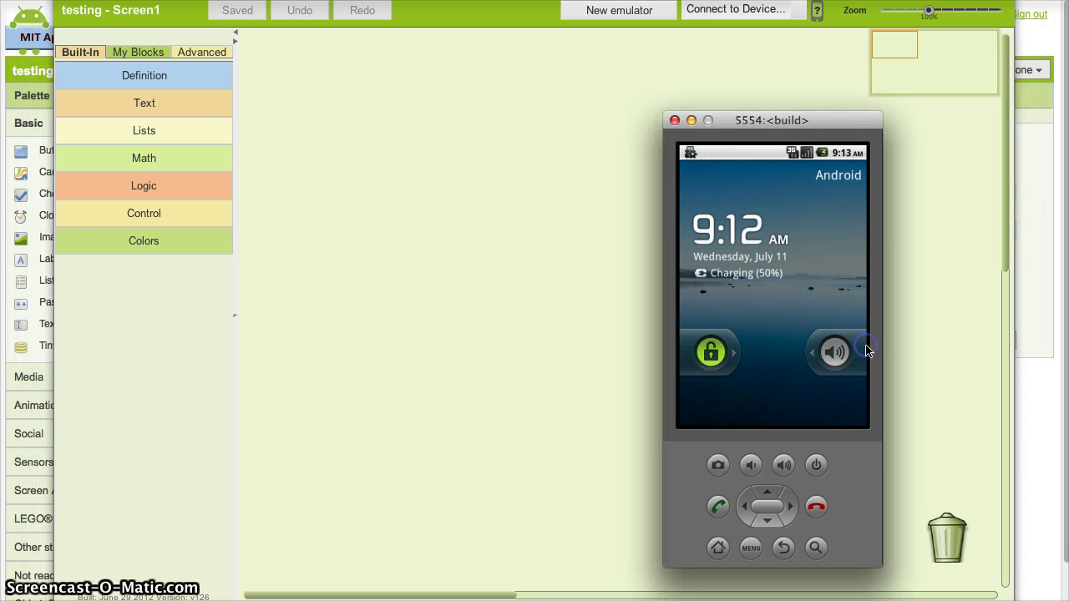